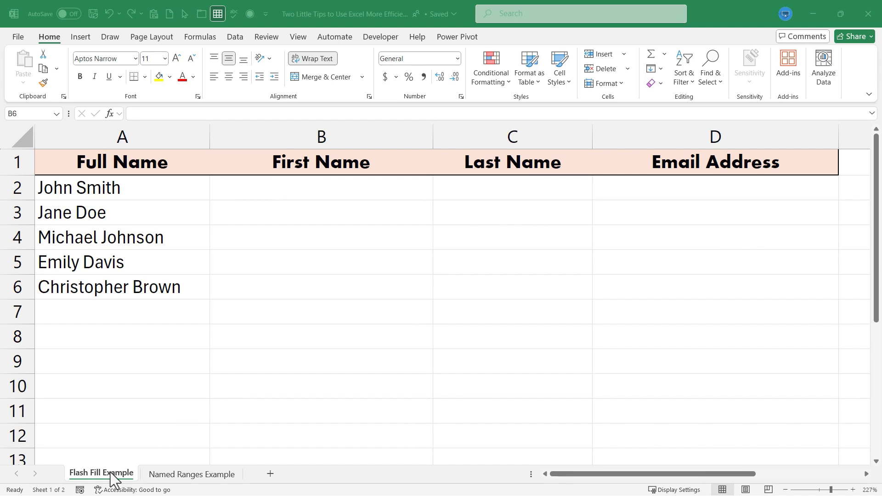
Go to the names sheet and select B2, the first First Name cell
click(119, 475)
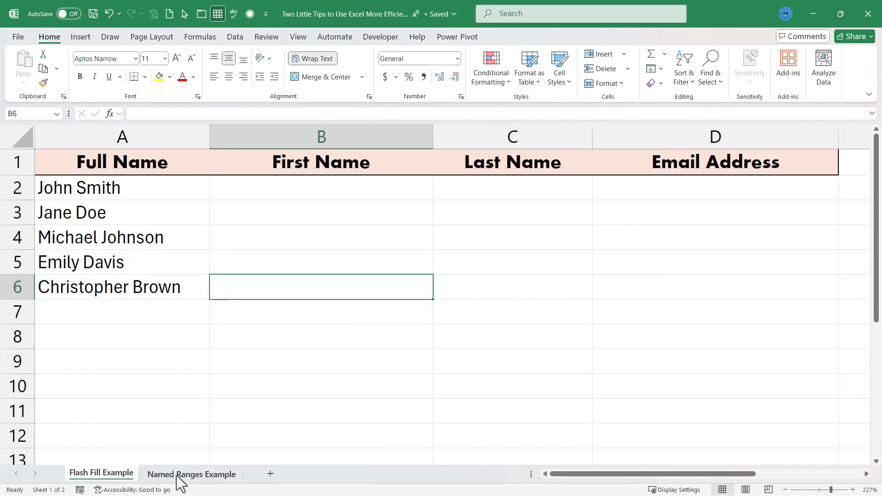
click(177, 474)
click(106, 474)
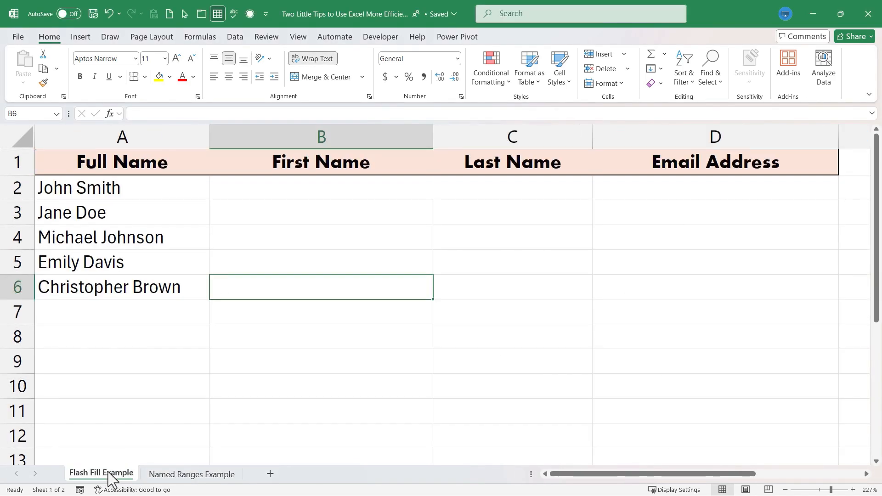
click(303, 346)
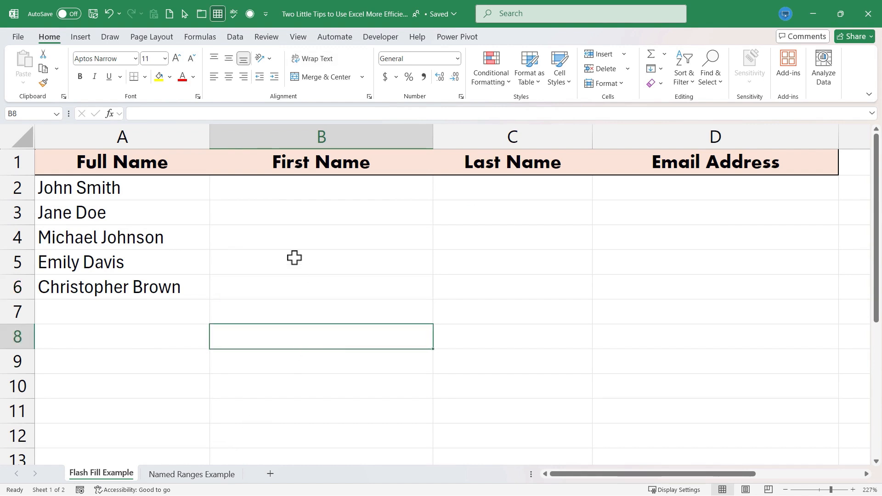
click(460, 243)
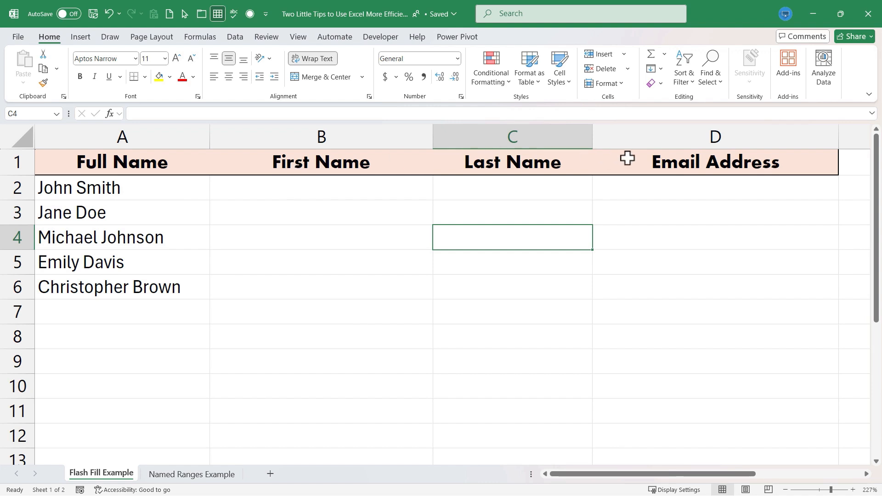
click(364, 262)
click(349, 189)
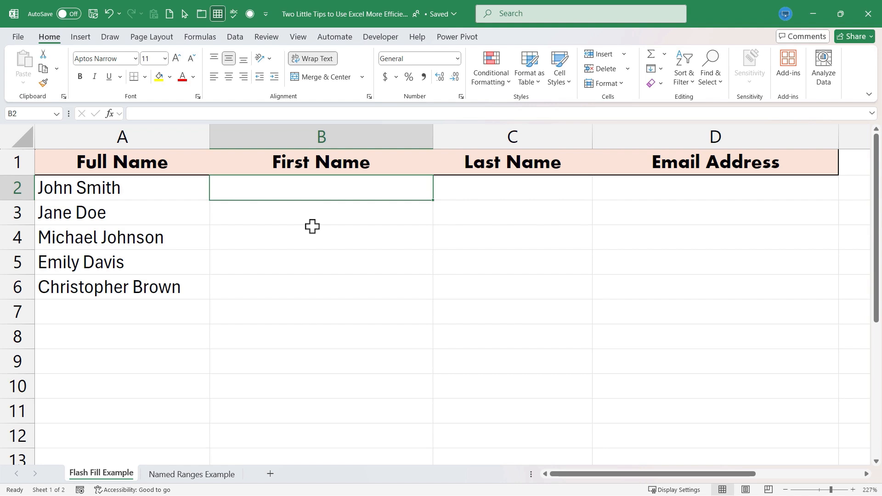
click(488, 239)
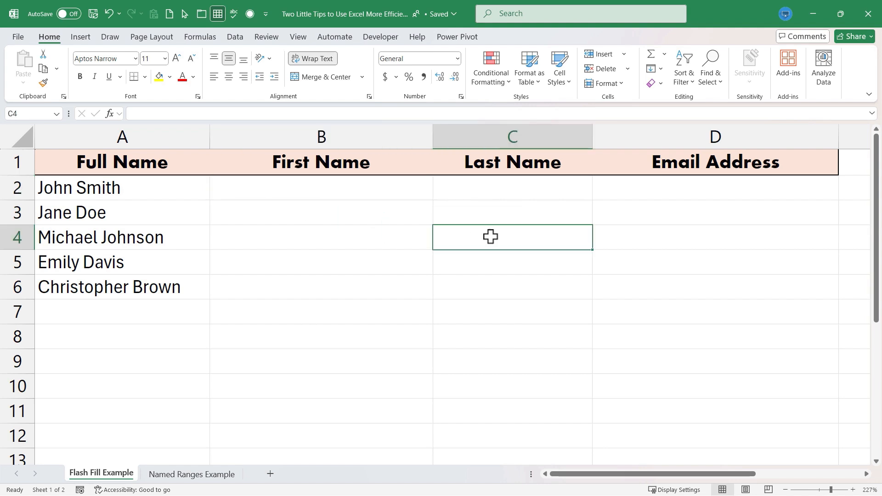
click(357, 197)
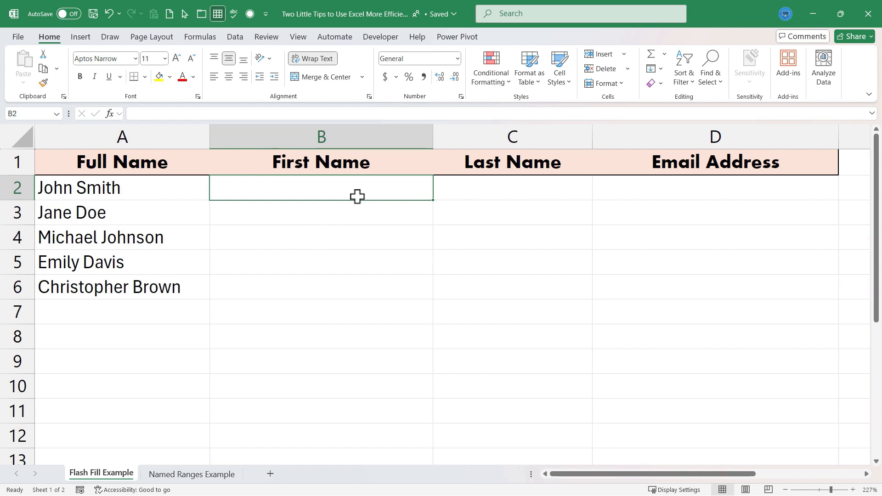
Enter an example first name, last name and company e-mail address across B2:D2
text(John)
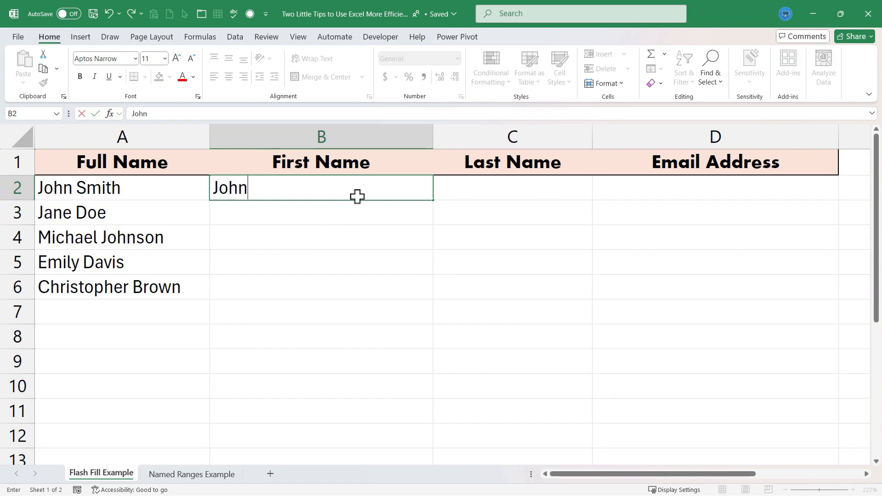
key(Tab)
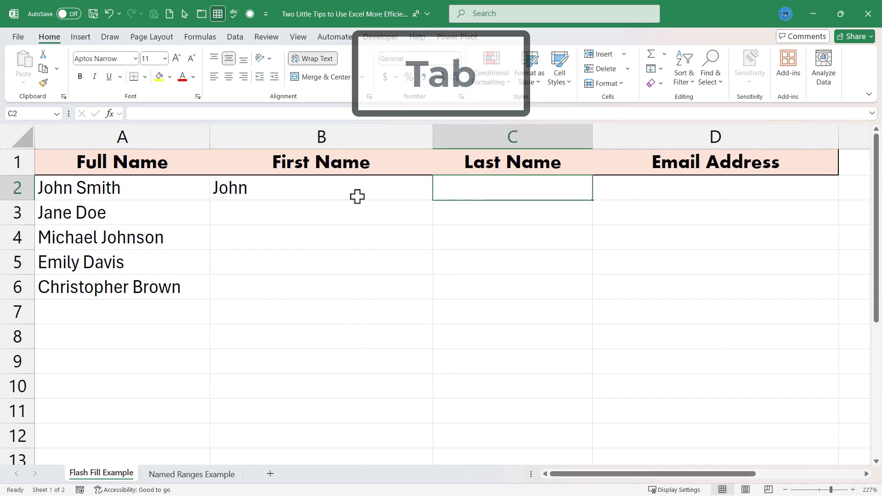
text(Smith)
key(Tab)
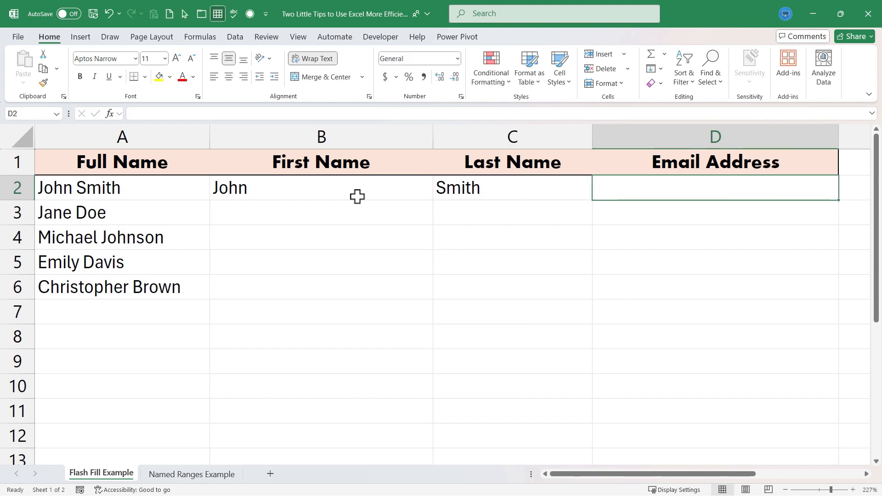
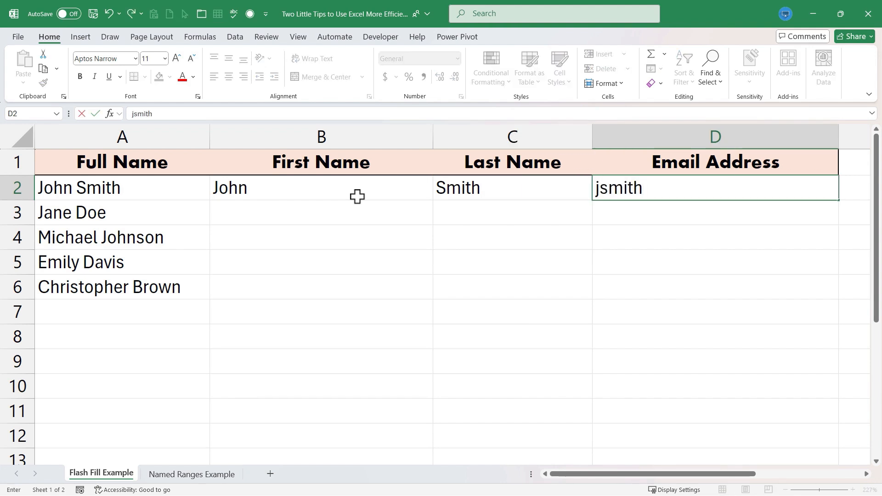
key(Return)
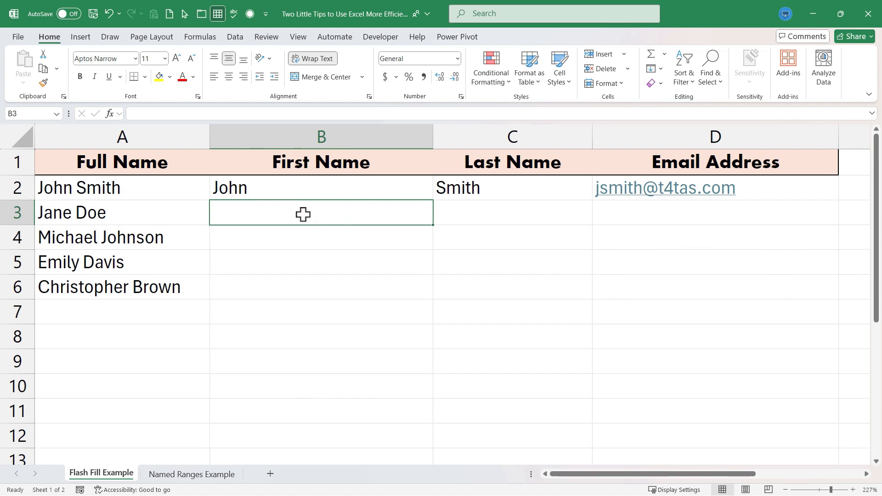
Flash Fill first names into B3:B6 from the Full Name column with Ctrl+E
click(293, 189)
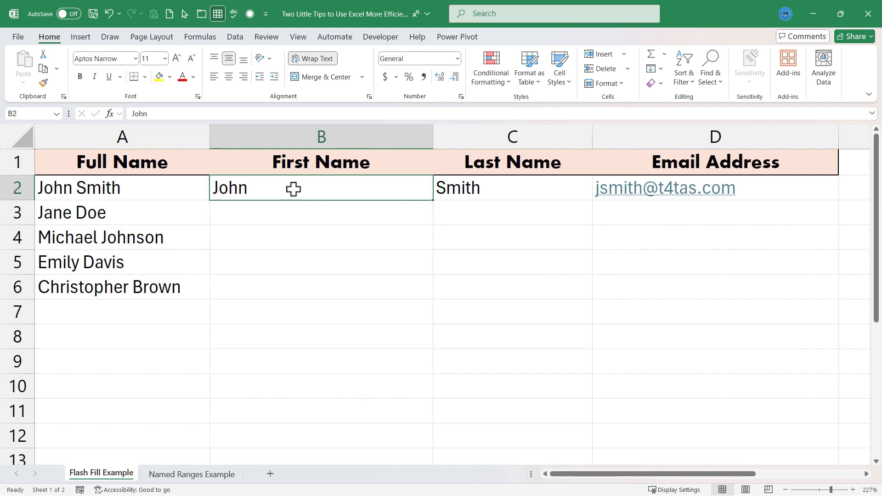
click(309, 212)
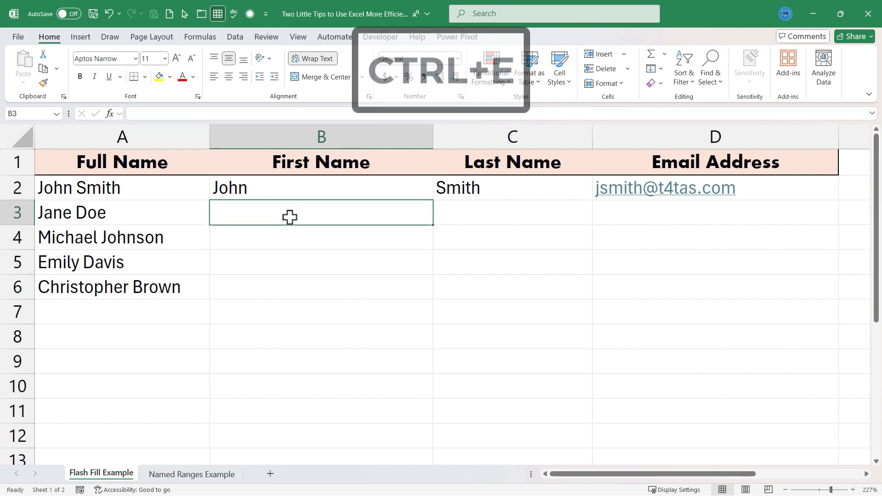
key(ctrl+e)
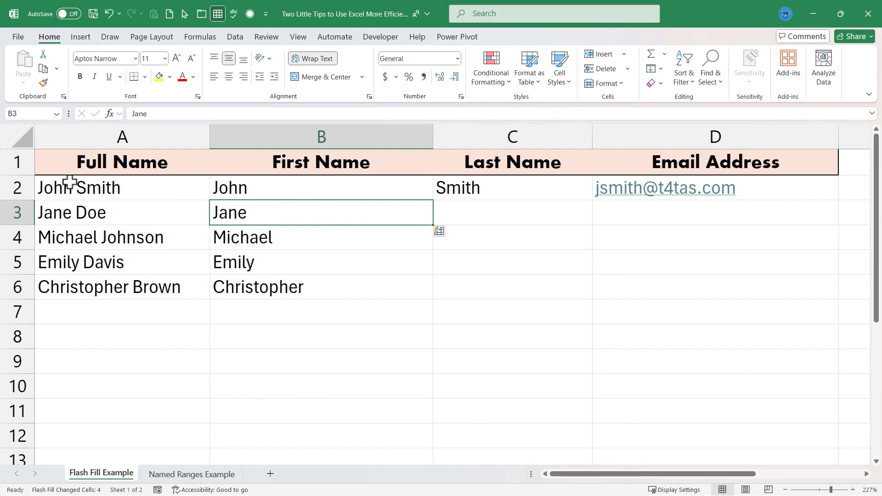
click(54, 188)
click(281, 186)
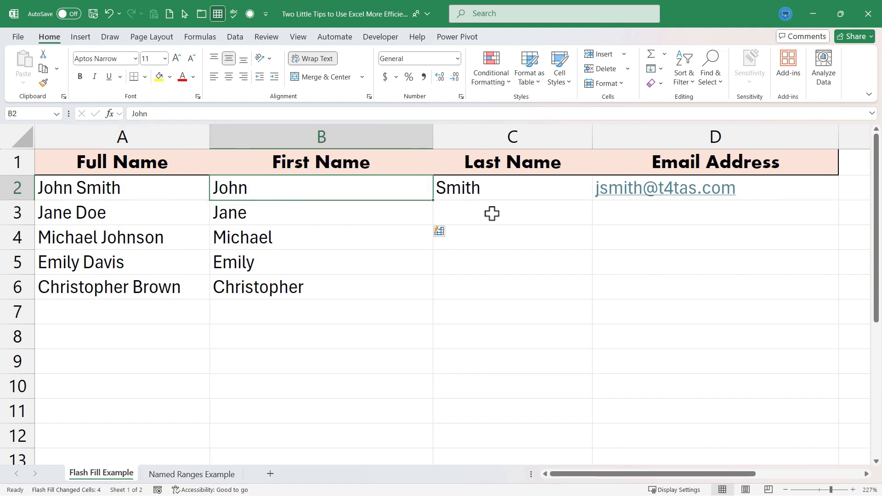
Fill C2's surname down the Last Name column, then switch Auto Fill Options to Flash Fill
click(527, 191)
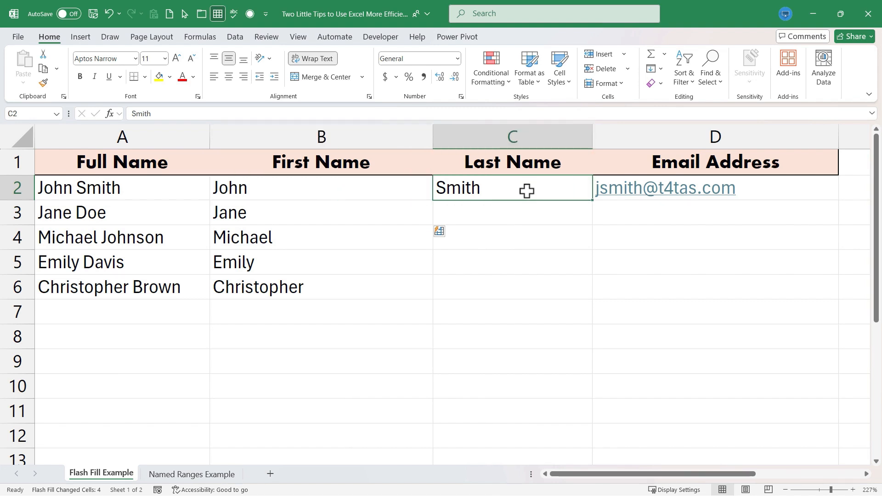
double_click(597, 202)
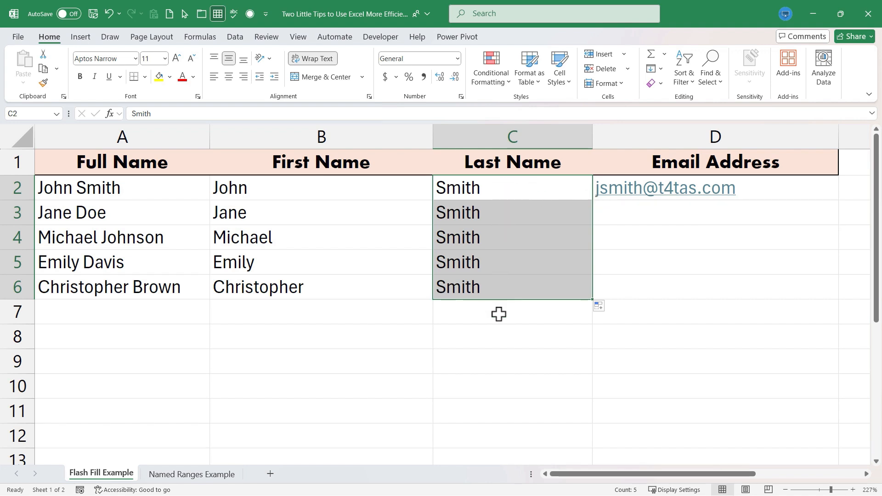
click(600, 307)
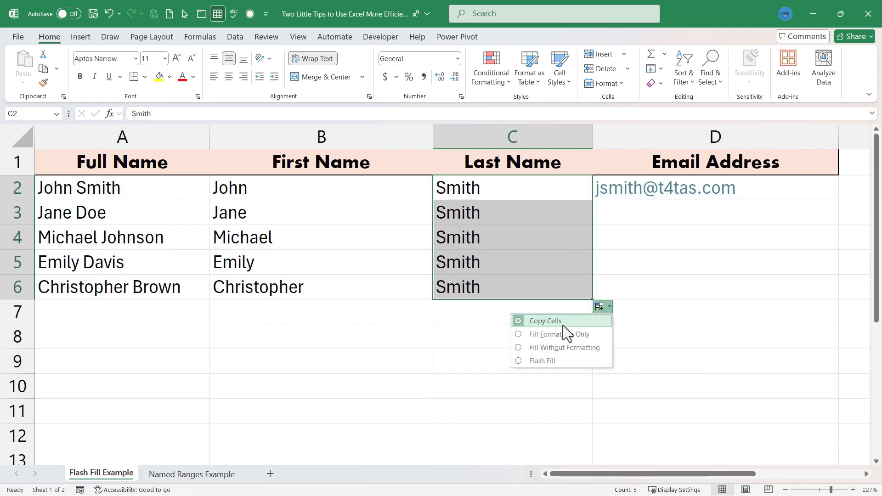
click(536, 361)
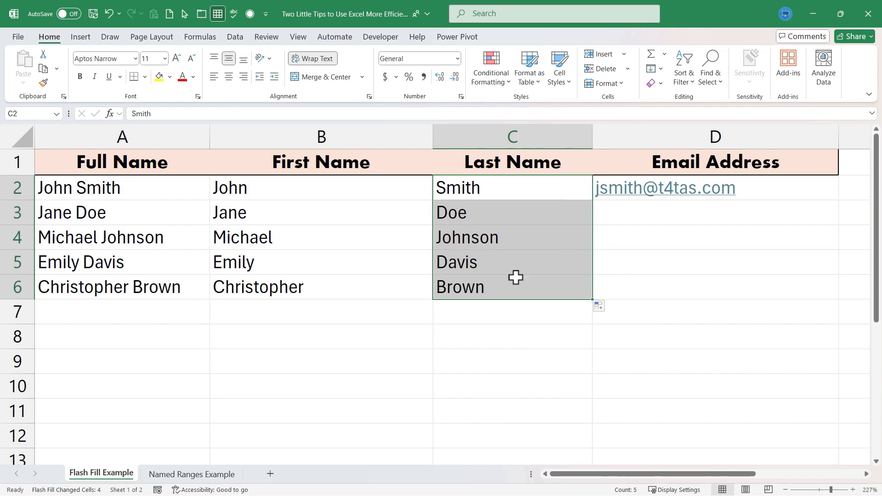
Flash Fill company e-mail addresses from D3 down with Ctrl+E
click(712, 215)
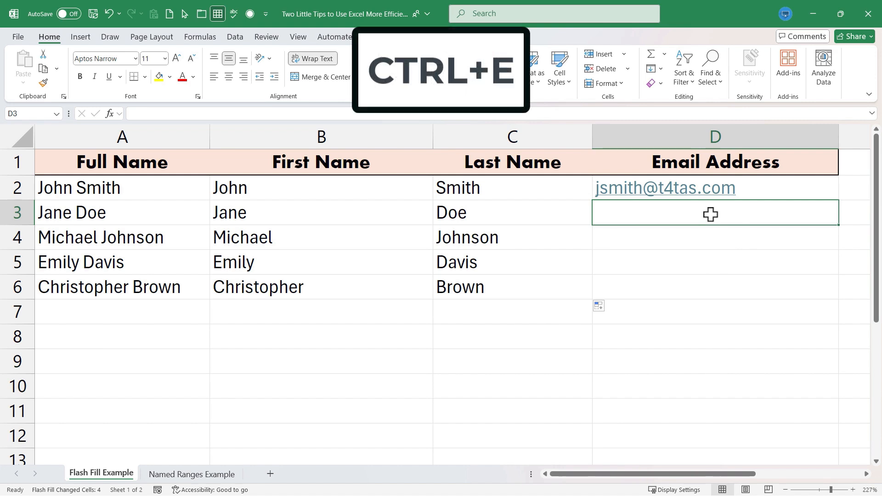
key(ctrl+e)
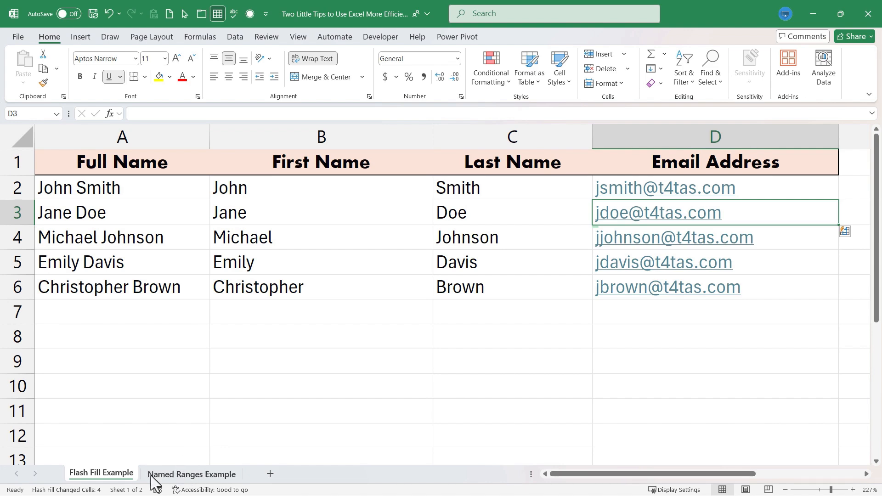
On the Named Ranges Example sheet, name the month cells 'Month' via the Name Box
click(179, 474)
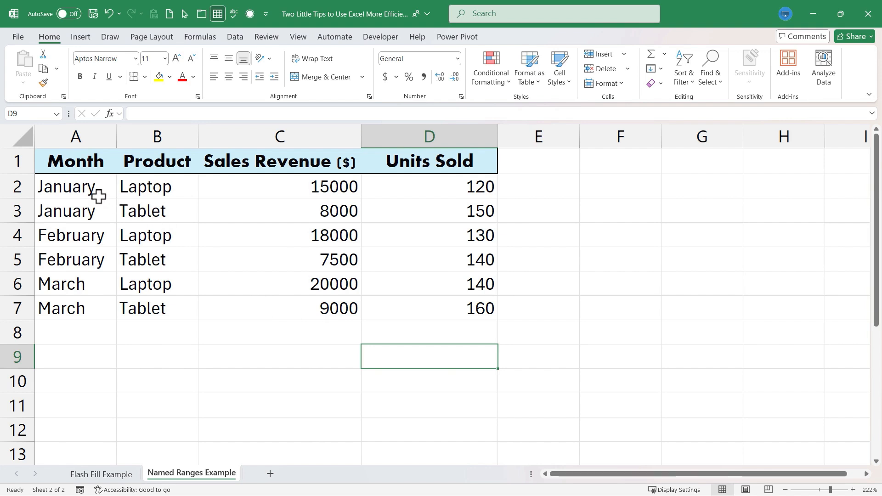
drag(59, 181, 69, 299)
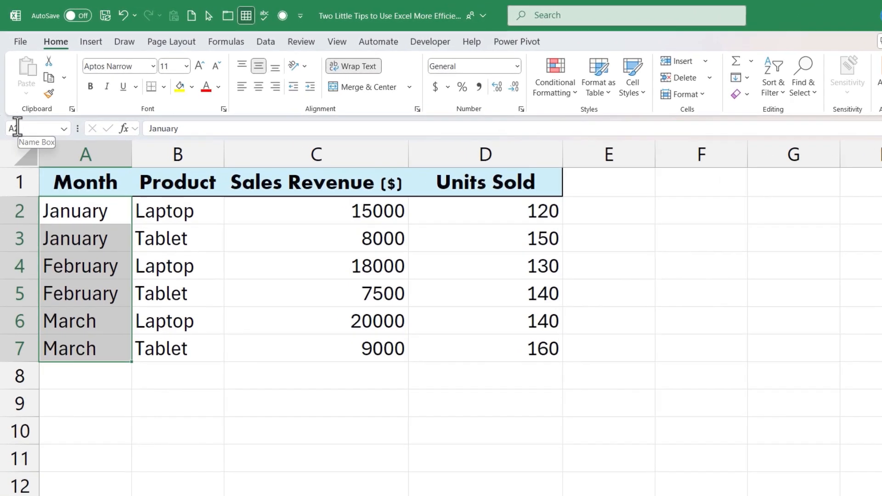
click(36, 128)
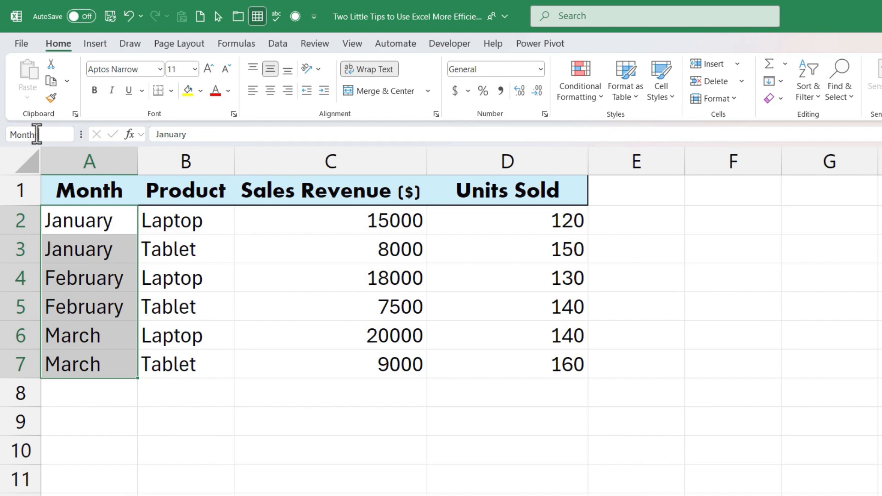
text(Month)
key(Return)
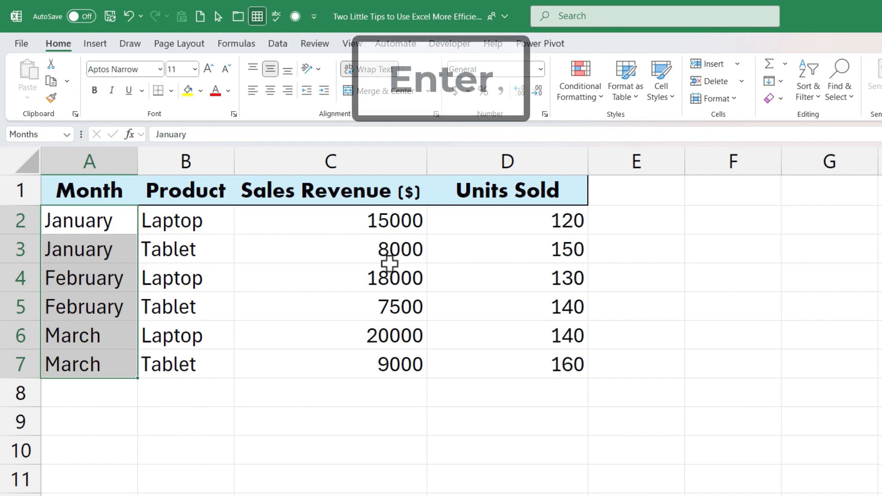
click(400, 429)
Name B2:B7 Products, C2:C7 Sales and D2:D7 UnitsSold using the Name Box
click(83, 263)
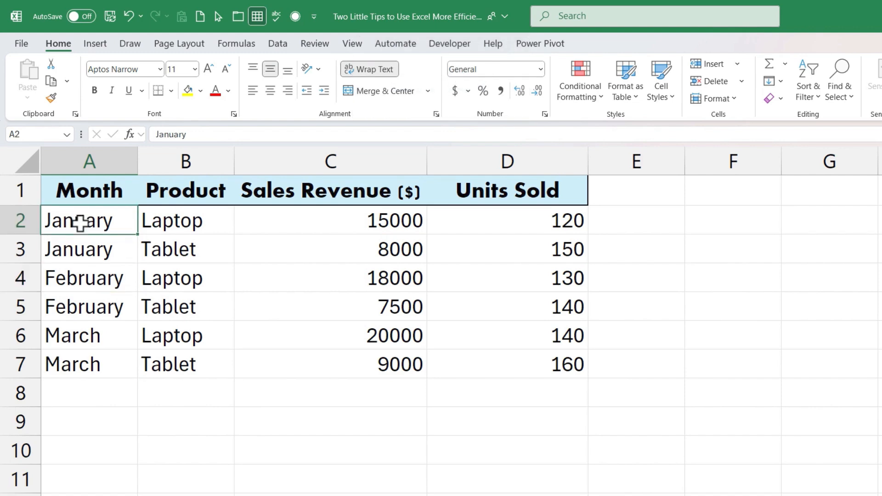
drag(74, 222, 83, 362)
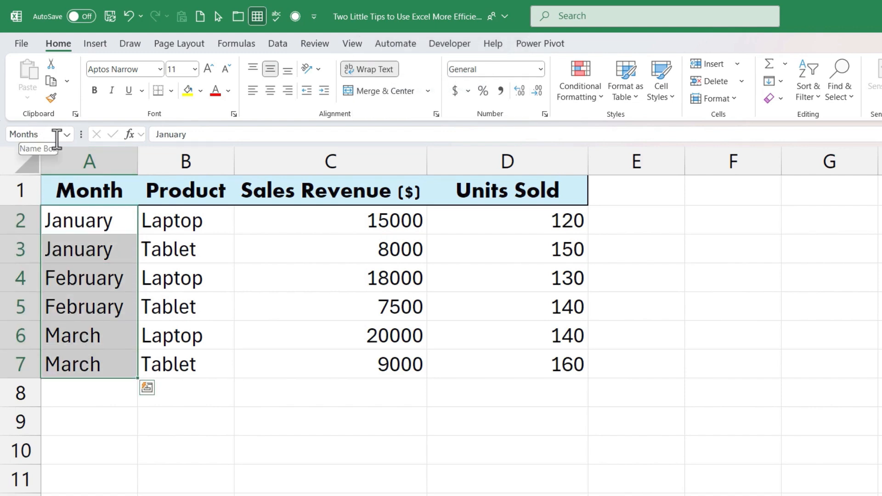
drag(183, 221, 196, 355)
click(50, 134)
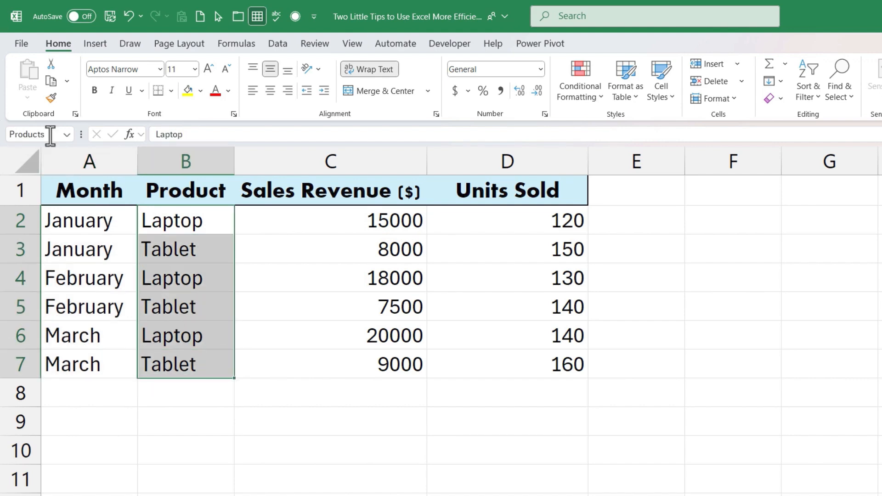
drag(375, 221, 372, 366)
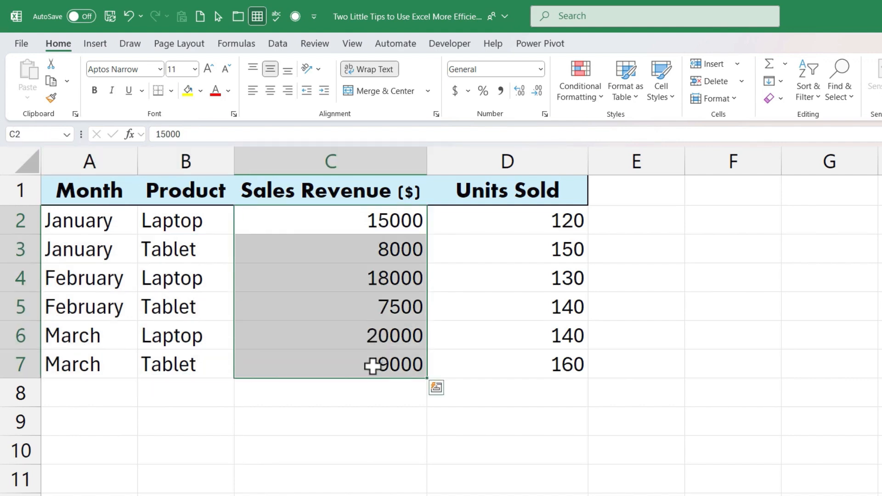
click(37, 134)
text(Sales)
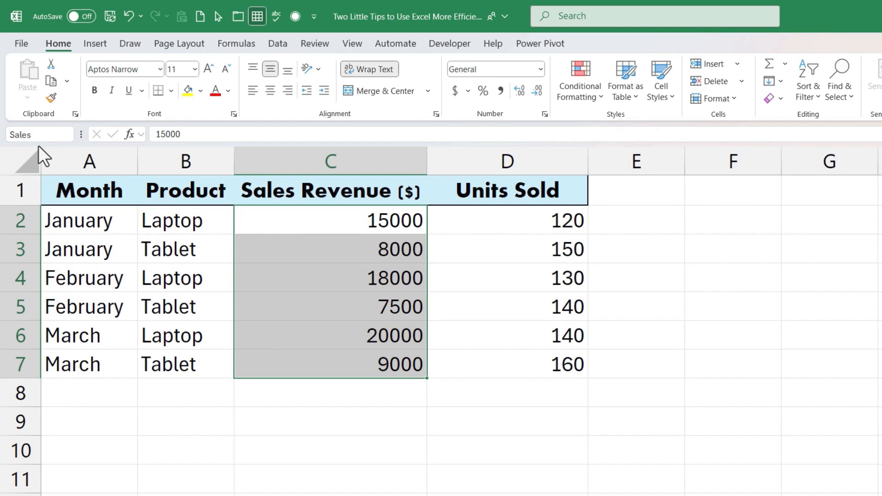
drag(529, 220, 516, 362)
click(31, 137)
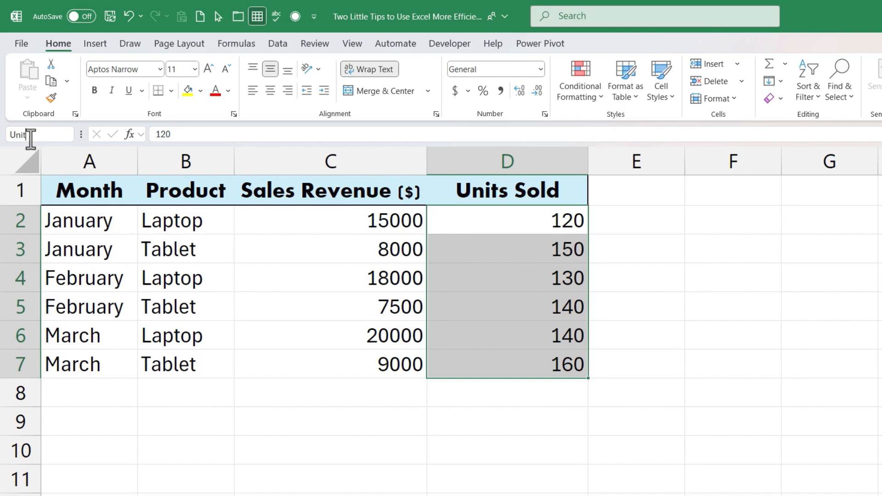
key(Return)
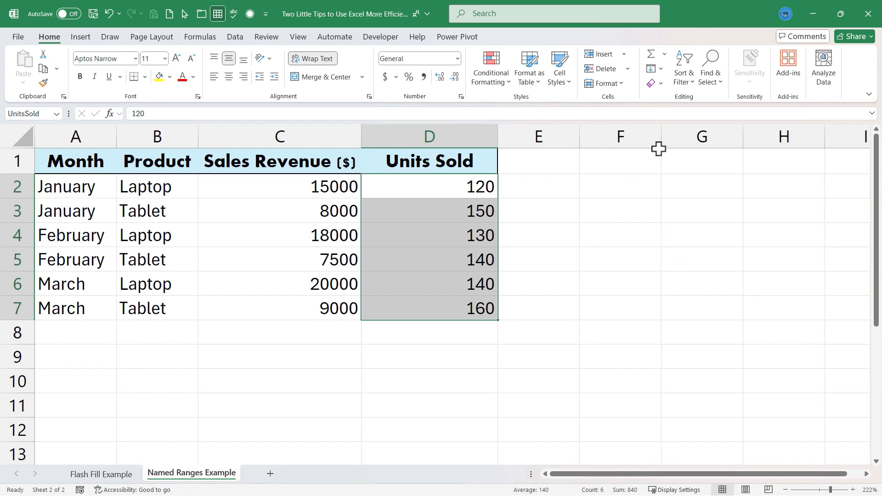
Enter =SUM(UnitsSold) in H2, picking the name from autocomplete, totalling 840
click(789, 184)
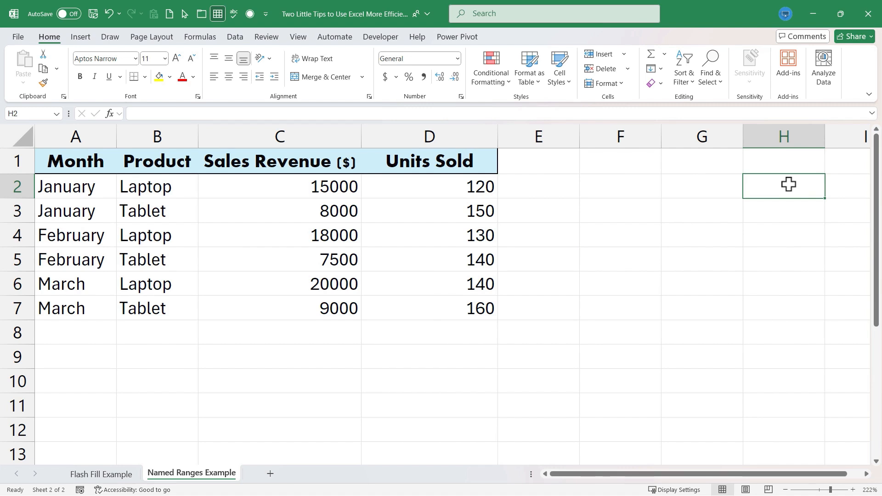
text(=sum)
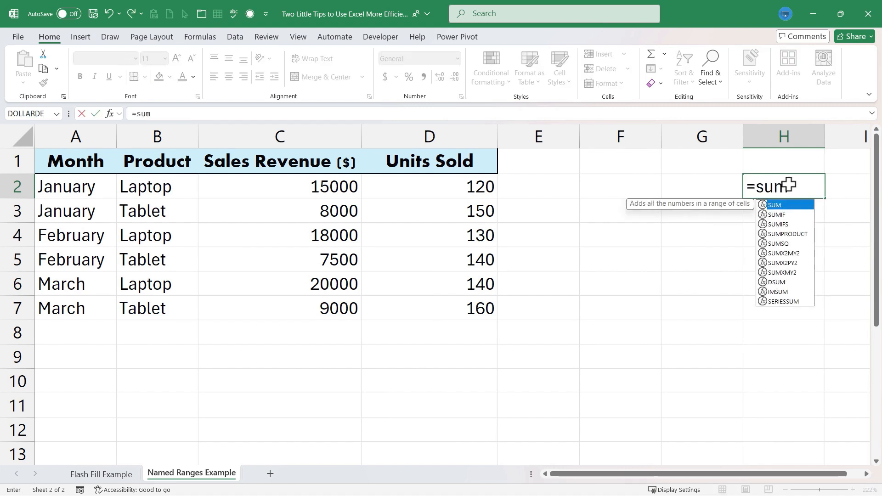
text(()
drag(475, 188, 463, 306)
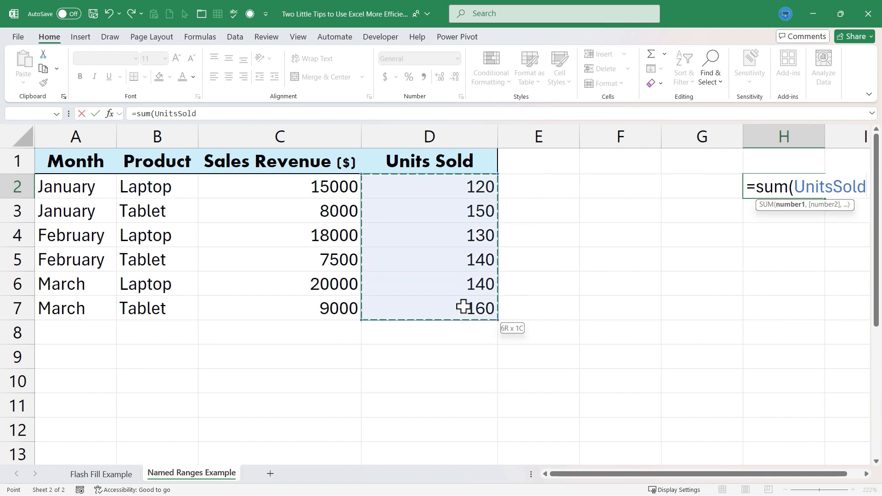
key(Return)
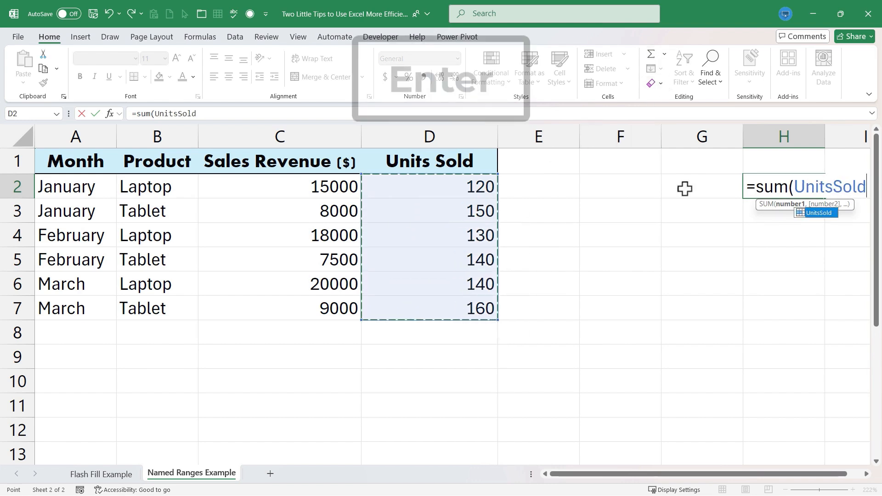
click(773, 186)
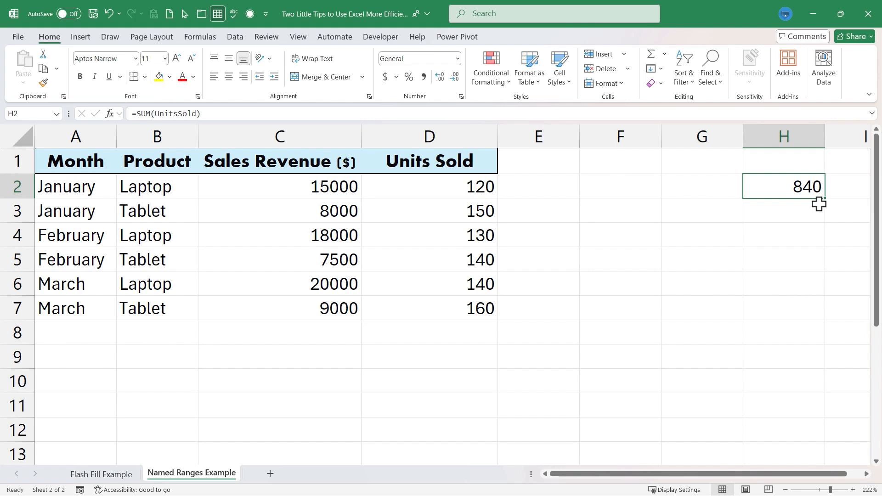
text(=sum)
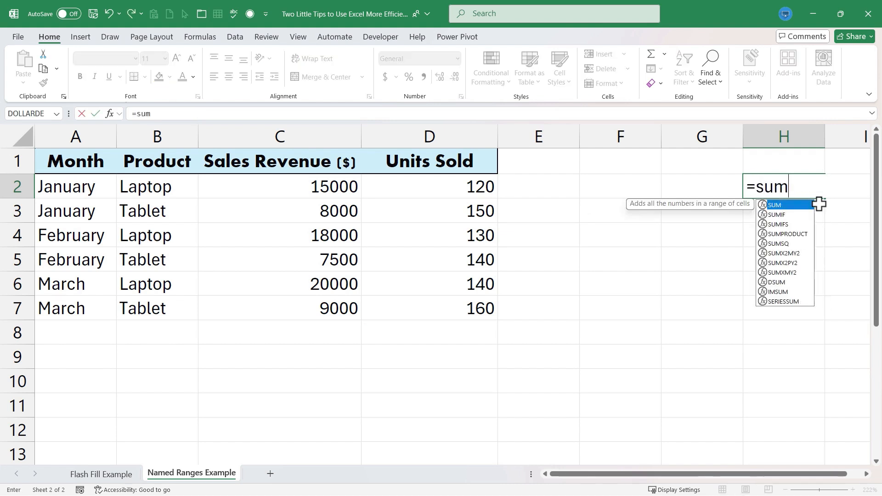
text((U)
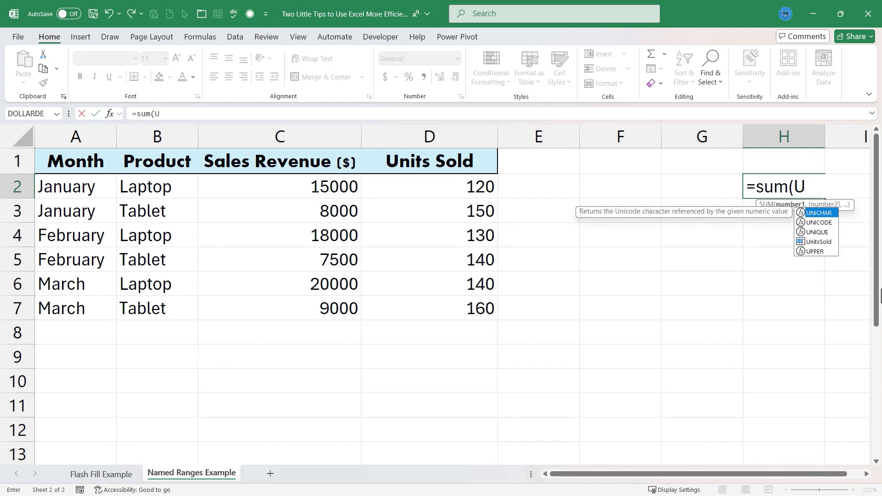
text(nit)
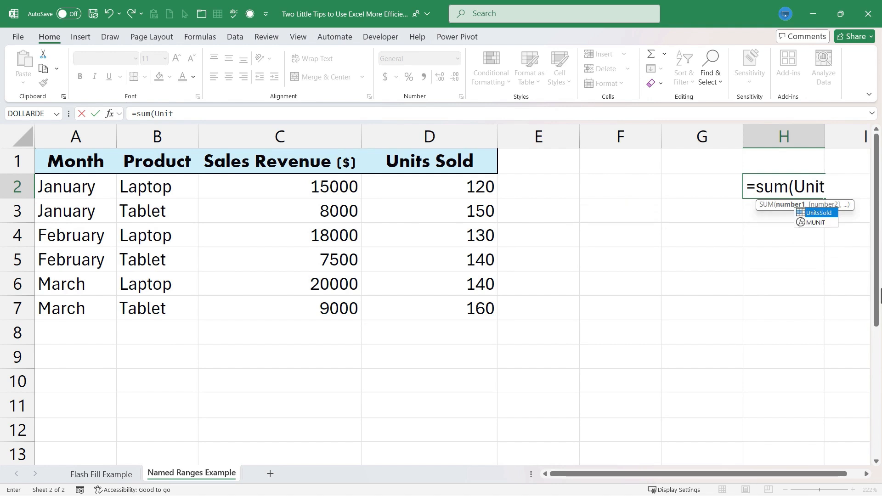
double_click(825, 214)
key(Return)
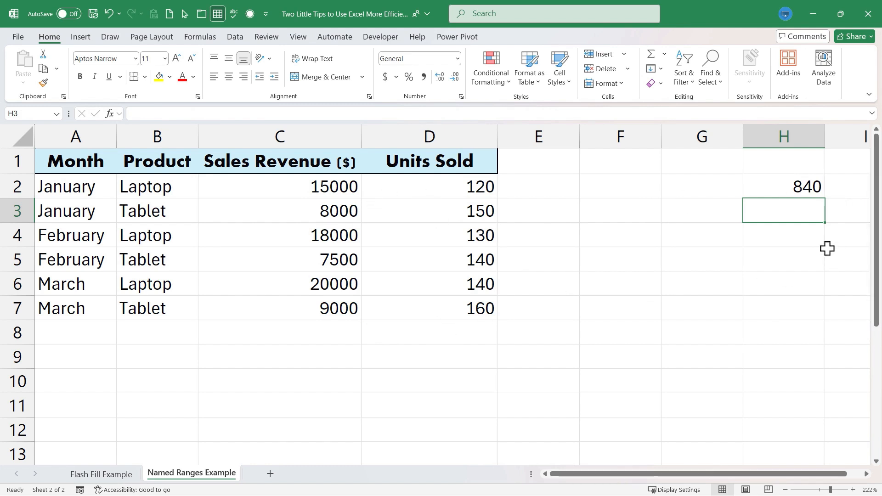
Enter =SUM(Sales) in H3 via the autocomplete suggestion, giving 77500
text(=)
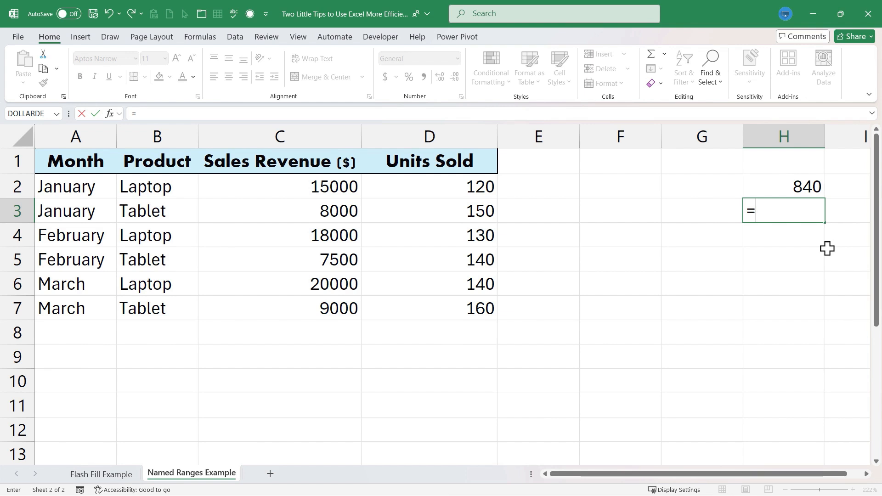
text(sum()
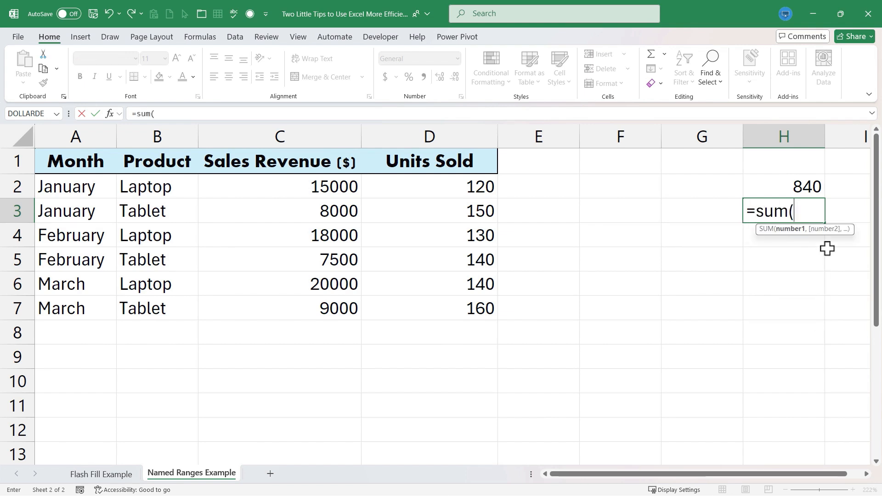
text(sal)
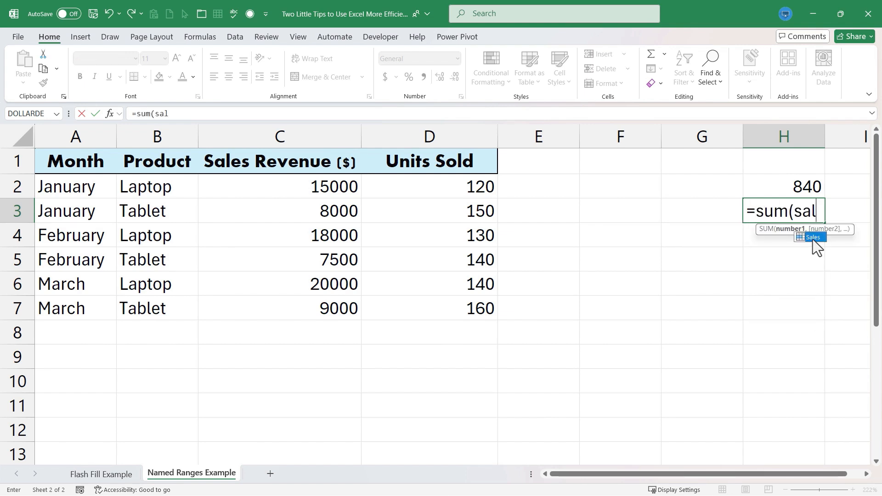
key(Tab)
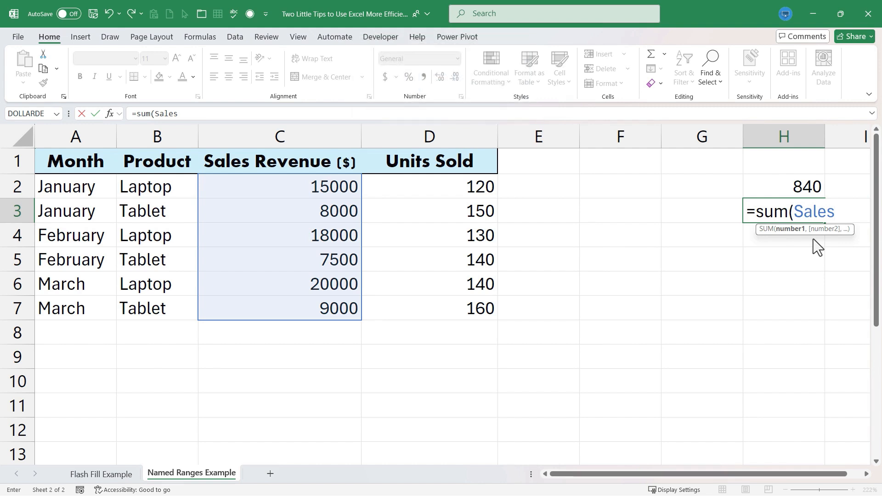
text())
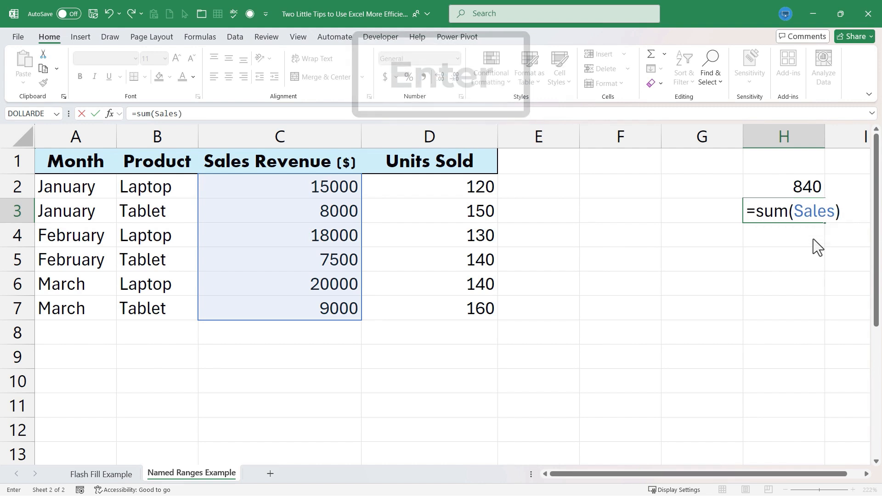
key(Return)
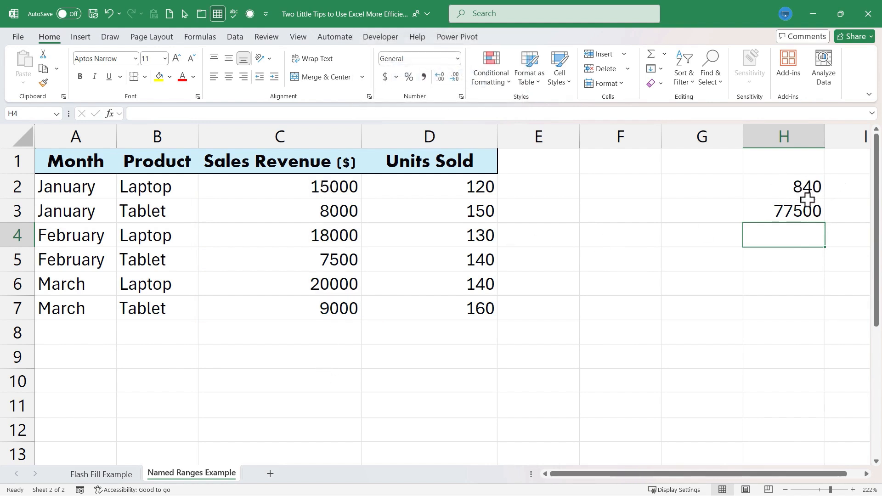
Begin an IF formula in F2 testing whether SUM(Sales) exceeds 10000
click(614, 183)
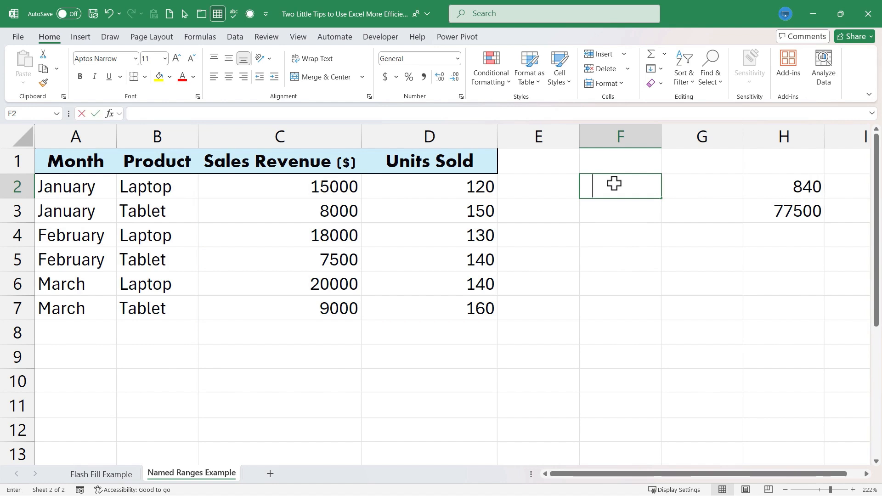
text(=If(sum(sales)>10000)
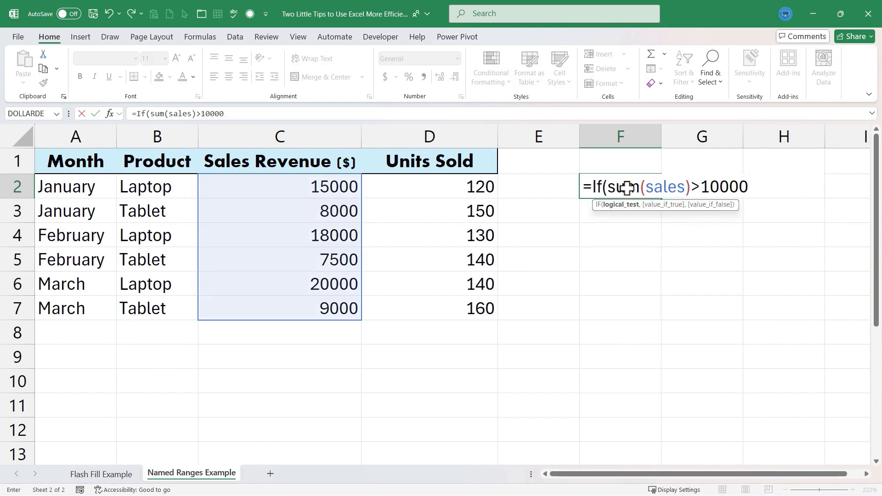
text(,"WOW!)
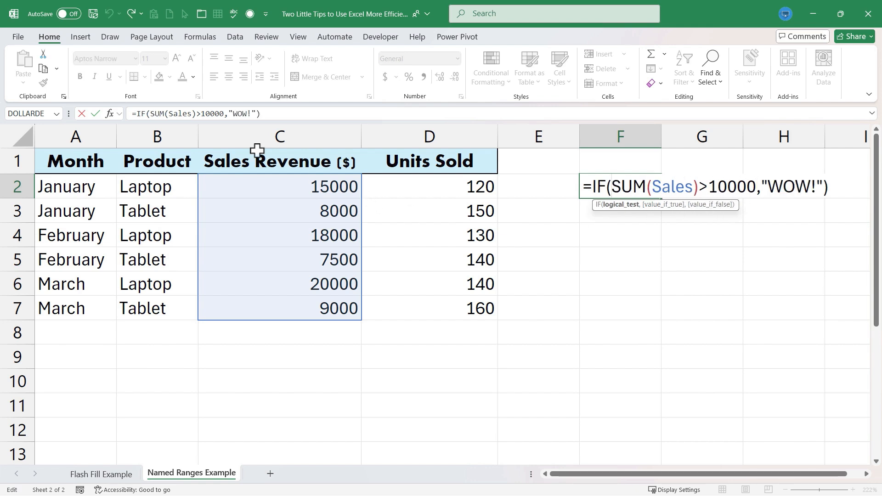
click(675, 263)
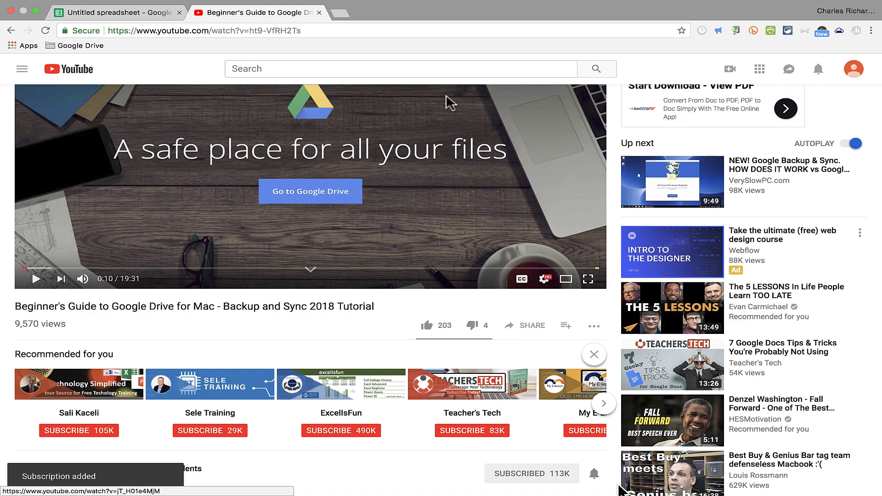
Scroll the closing screen and open the Super Thanks tip dialog
scroll(593, 408, down, 2)
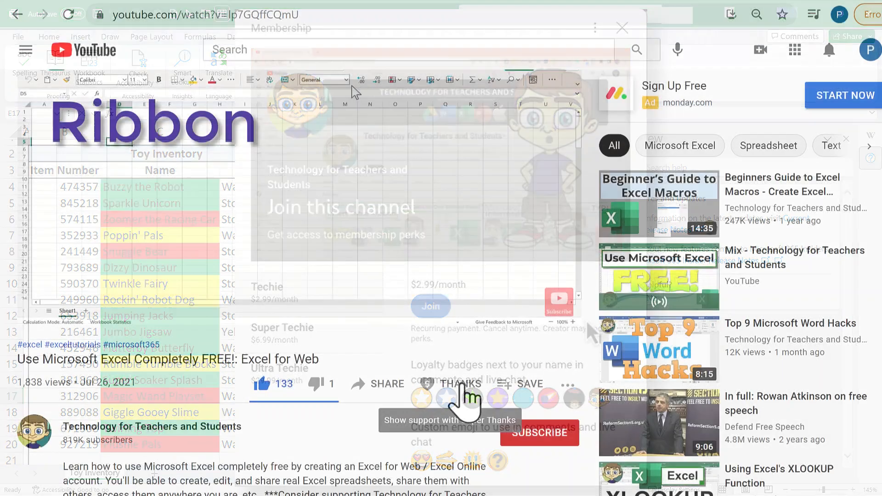
click(466, 391)
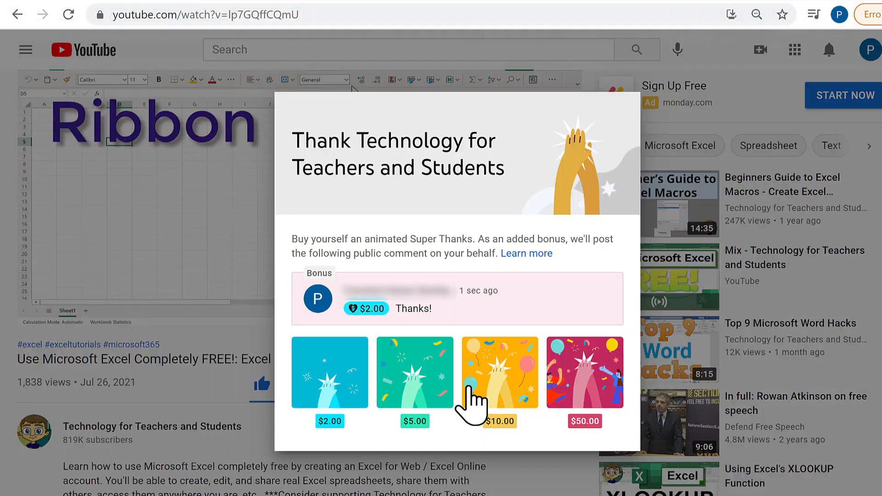